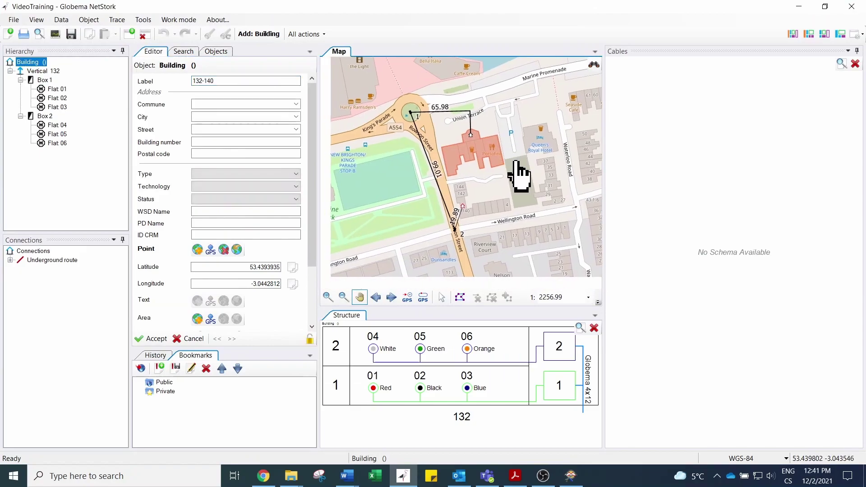
Step: Create a new AutoCad map source in the map source manager using the file Data_DWG.dwg
click(32, 21)
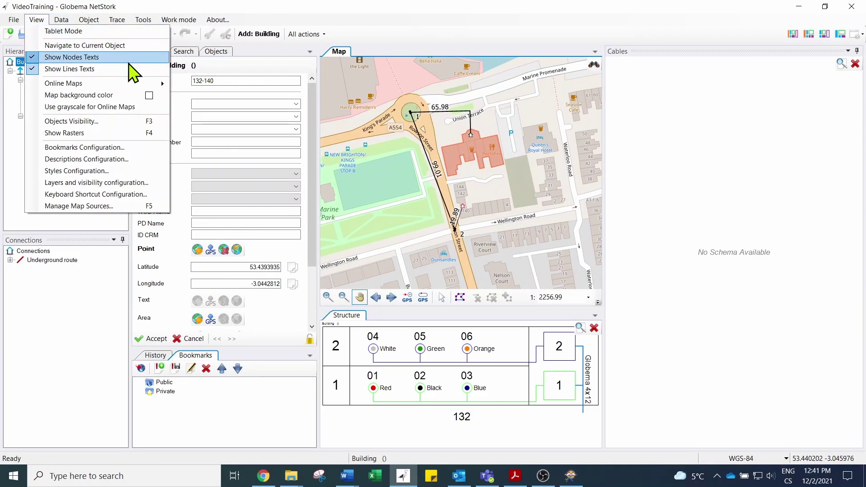
click(160, 209)
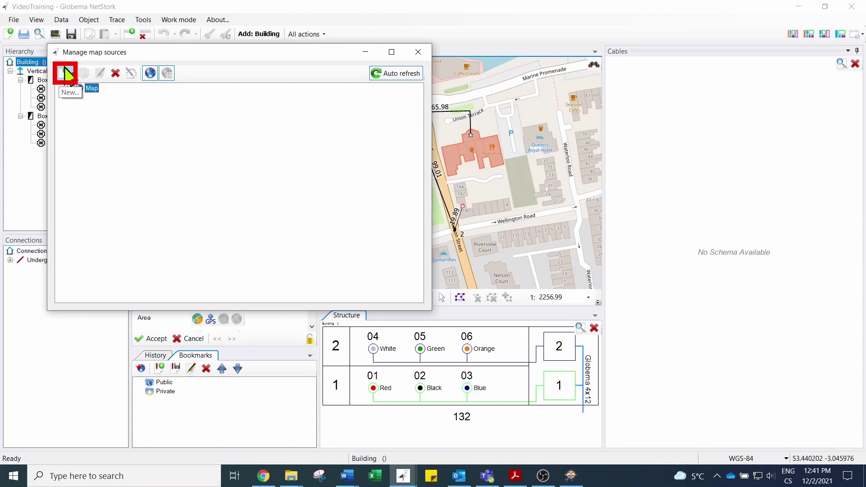
click(66, 73)
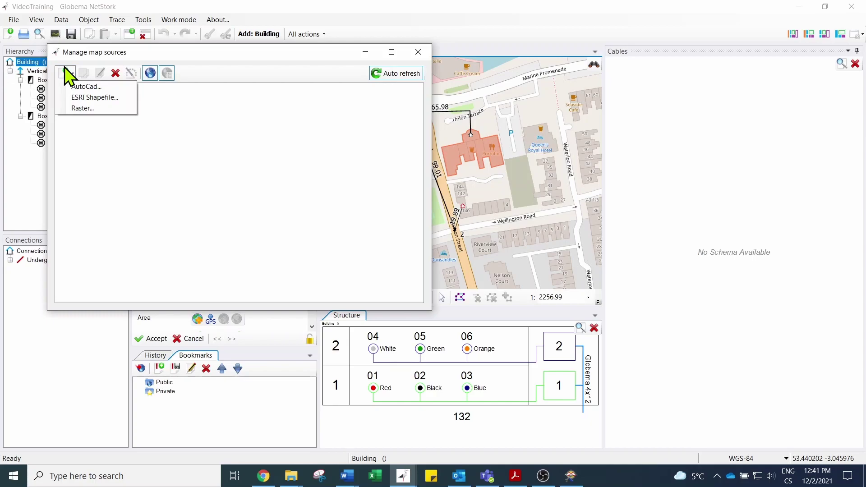
click(132, 90)
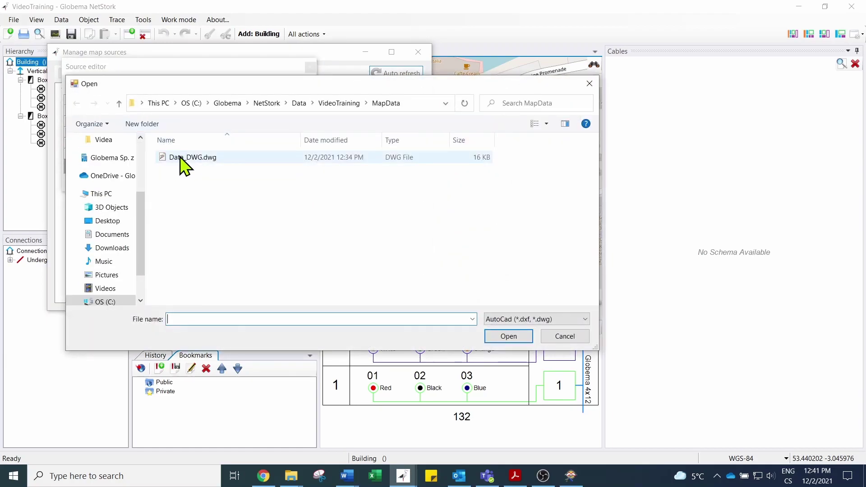
click(181, 158)
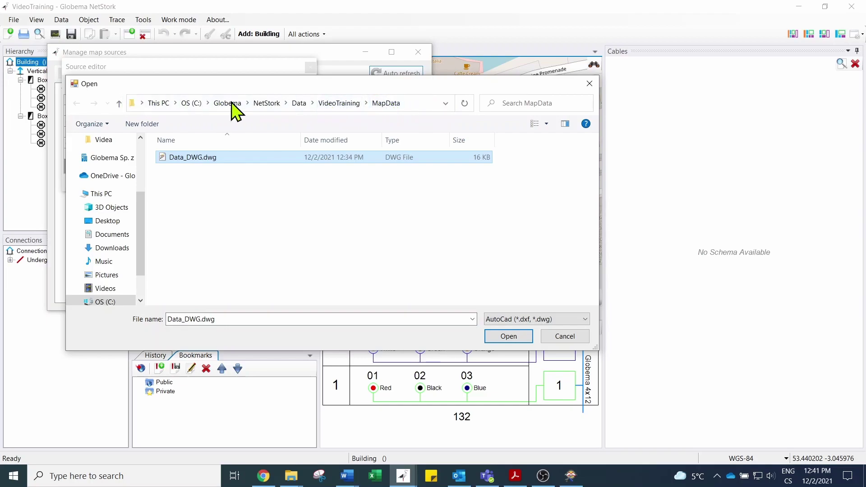
click(510, 338)
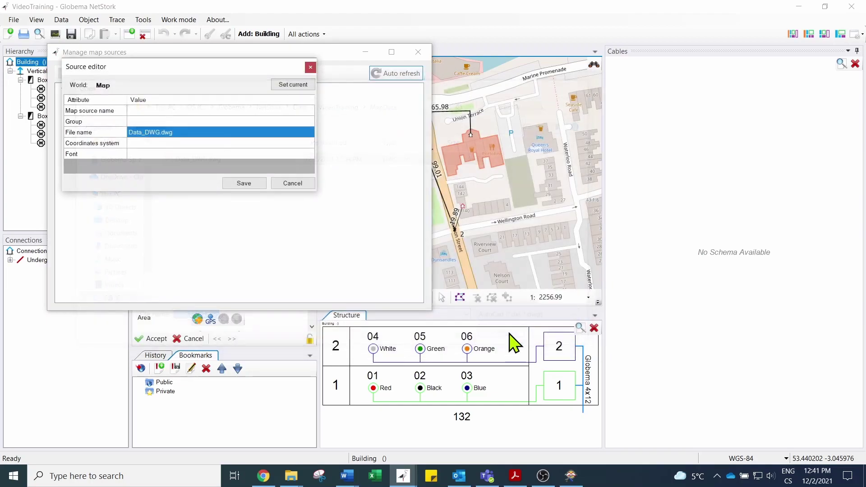
Step: Set the map source's coordinates system to Mercator
click(137, 143)
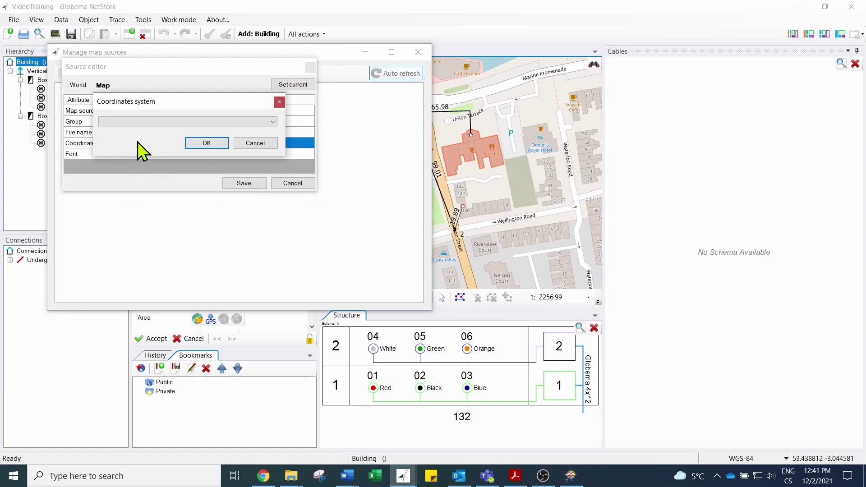
click(228, 122)
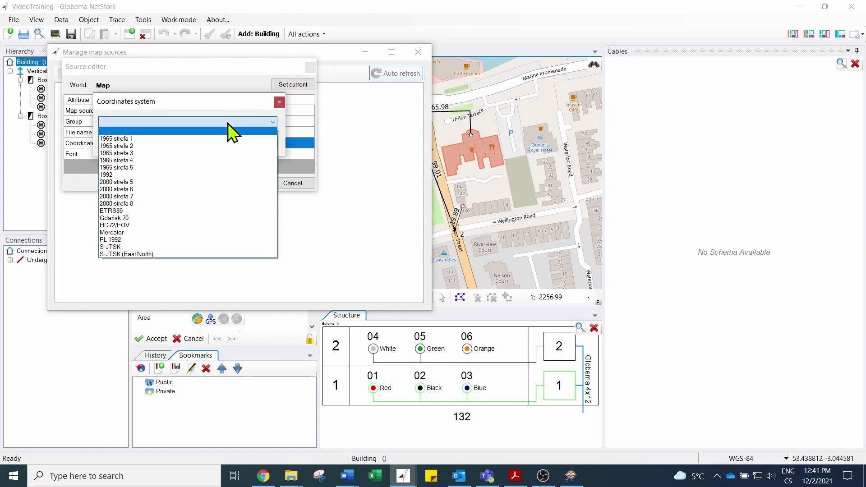
click(249, 234)
click(213, 145)
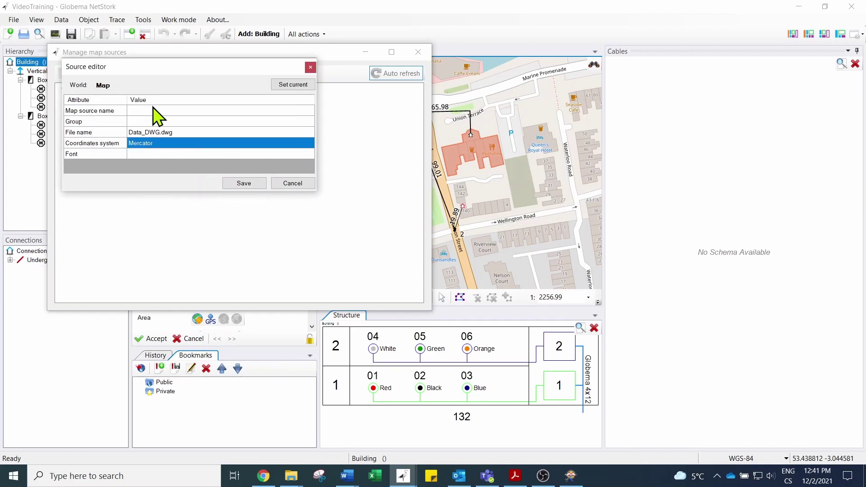
Step: Name the map source data_to_import in the group DWG files, save it and close the map source manager
click(152, 111)
text(data_to_import)
click(140, 121)
text(DWG files)
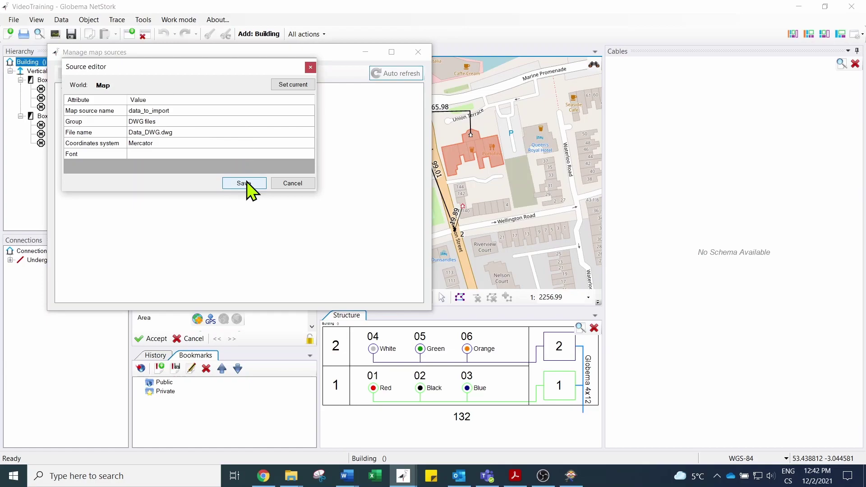
click(246, 182)
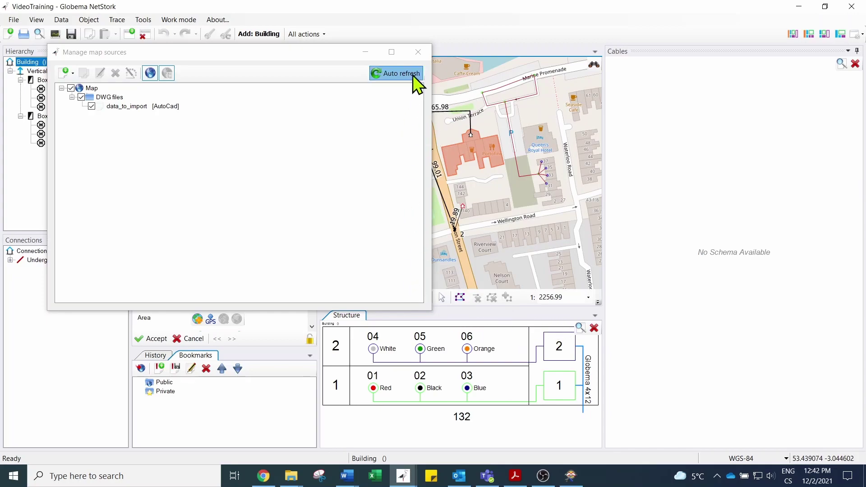
click(418, 53)
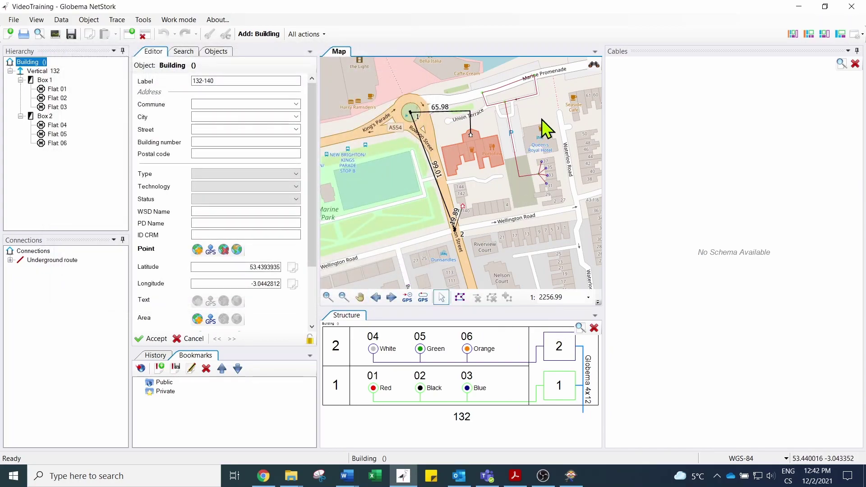
Step: Open the Dxf/Dwg data import and pick the Underground_routes, Buildings and Manholes layers from the drawing on the map for import
scroll(543, 174, up, 1)
drag(534, 164, 517, 204)
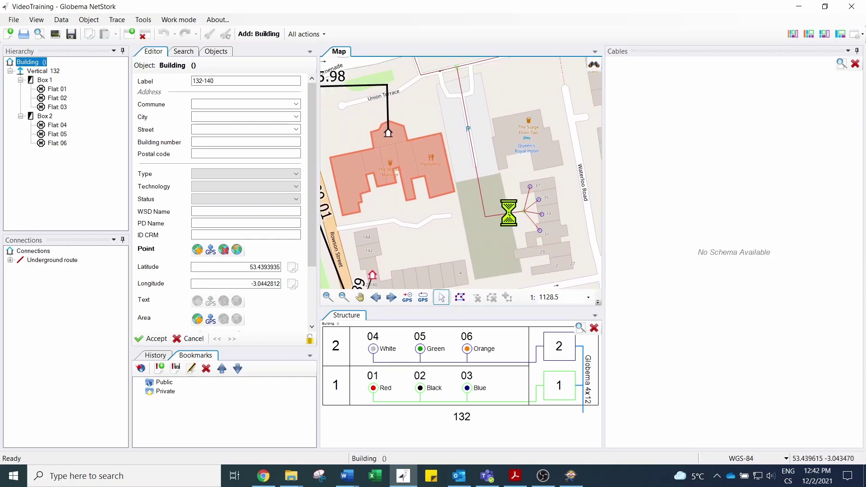
scroll(509, 213, up, 3)
drag(518, 188, 359, 223)
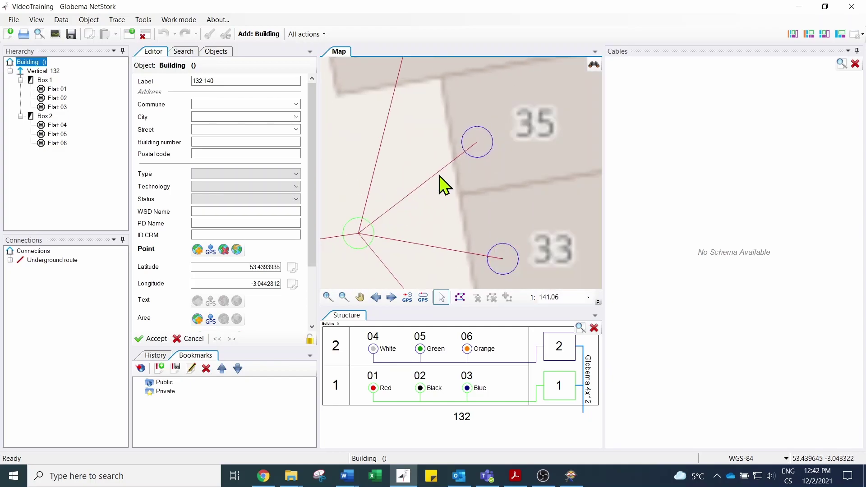
scroll(526, 149, down, 2)
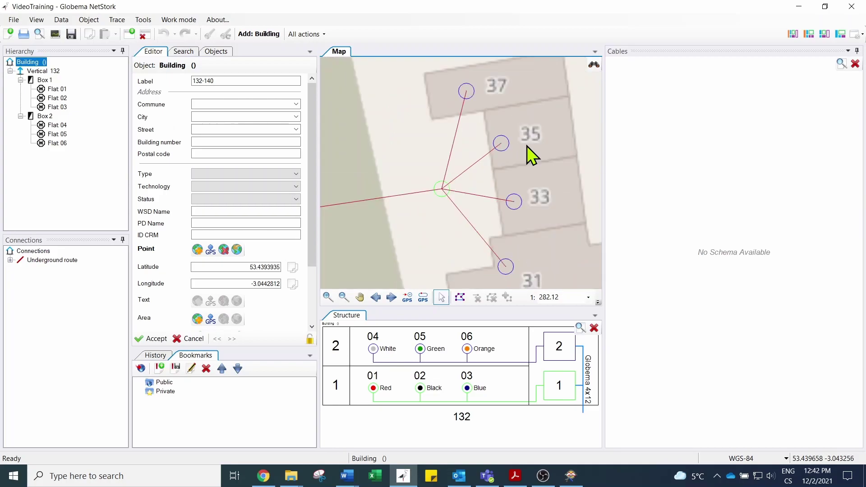
click(14, 20)
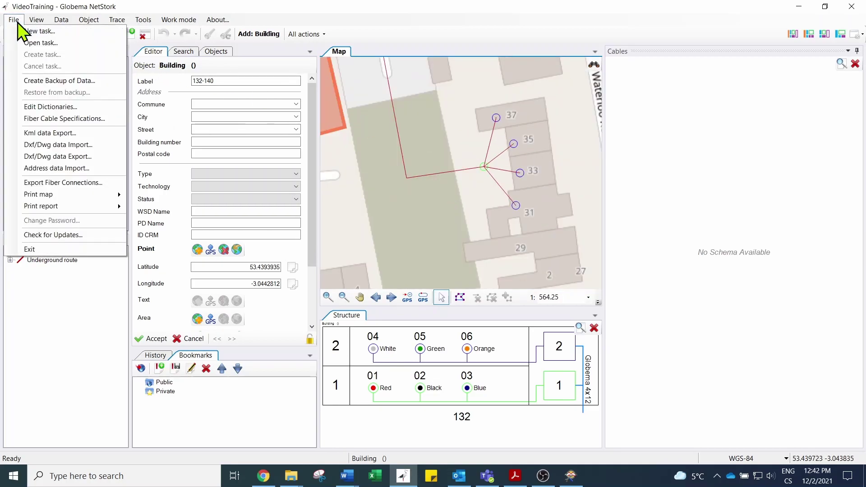
click(119, 145)
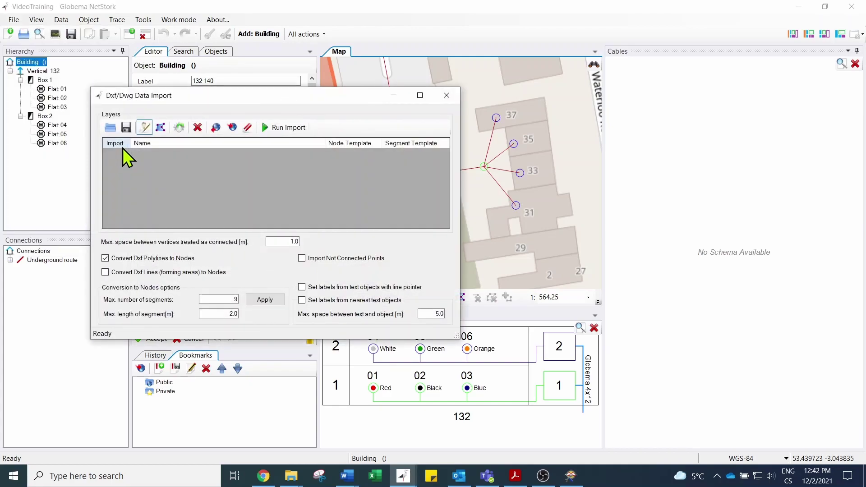
drag(286, 100, 243, 64)
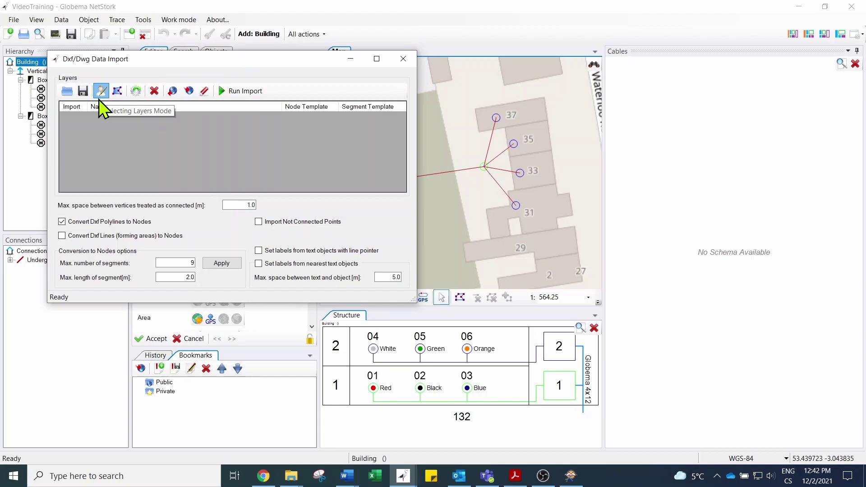
scroll(503, 173, up, 1)
click(501, 168)
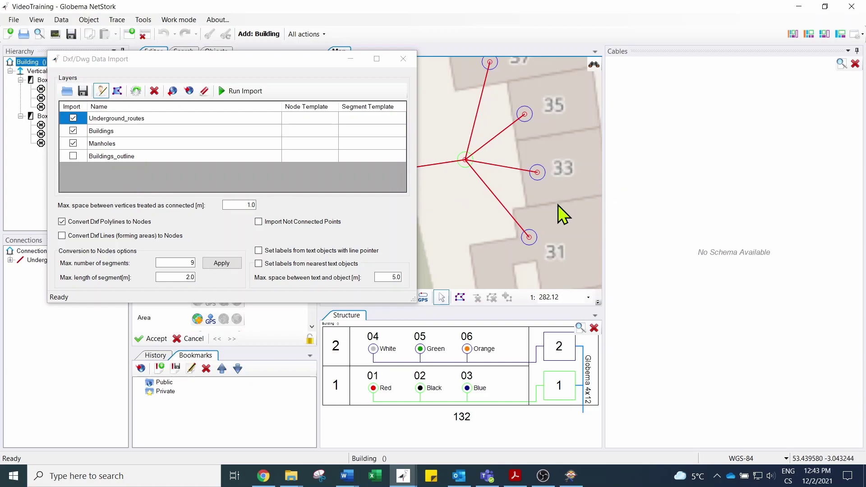
Step: Assign the existing underground route between Manhole 2 and the nearby building as the segment template for the Underground_routes layer
scroll(556, 207, down, 1)
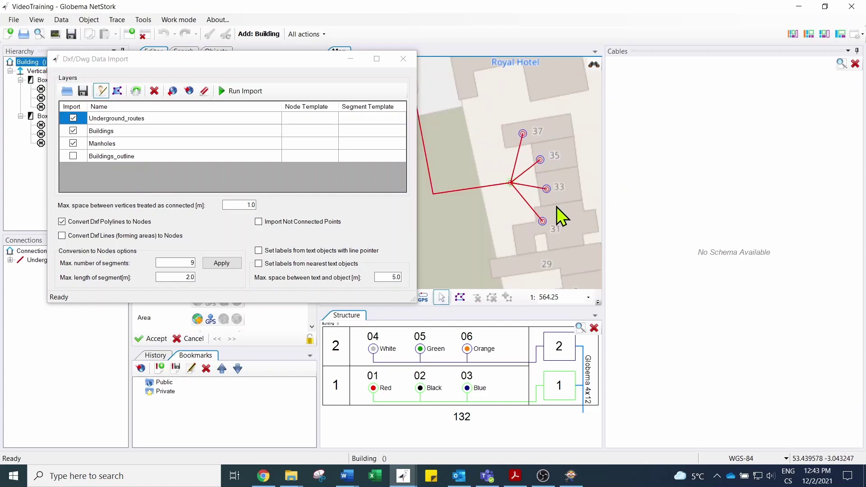
scroll(556, 207, down, 1)
drag(493, 239, 551, 165)
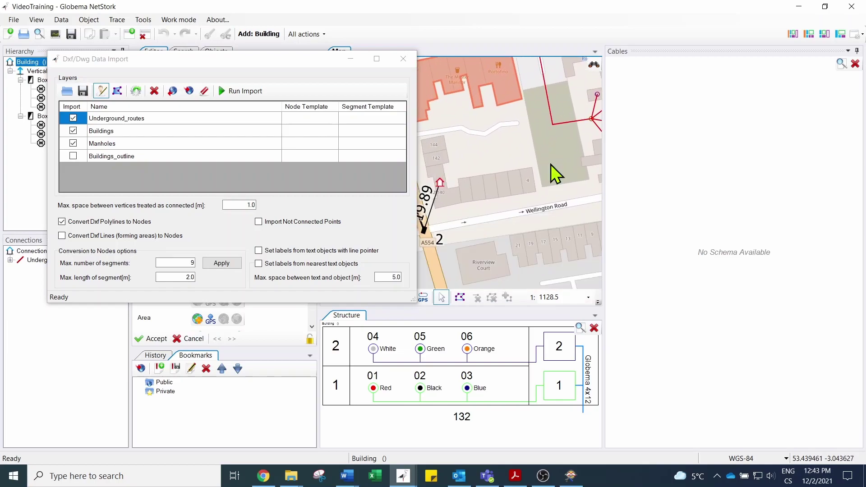
scroll(551, 165, down, 1)
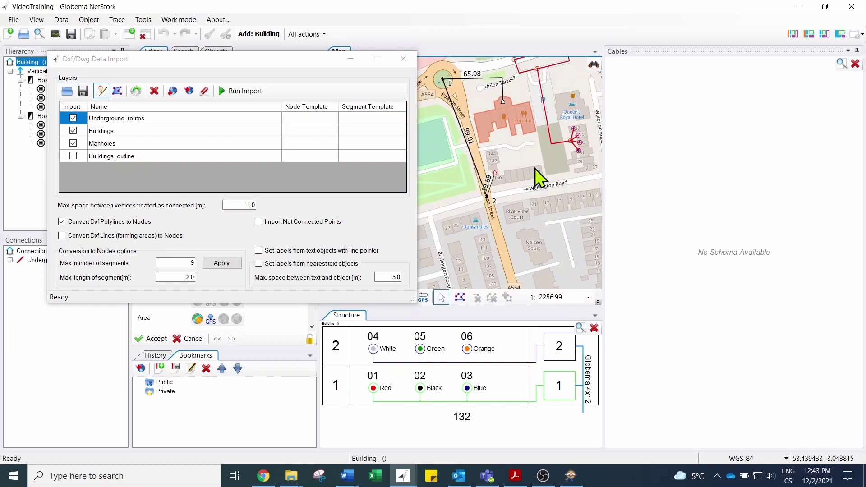
scroll(494, 187, up, 1)
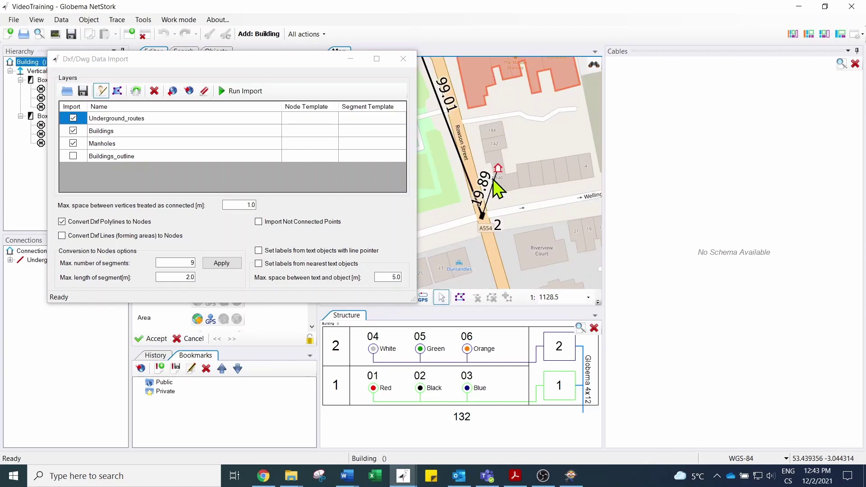
scroll(497, 189, up, 1)
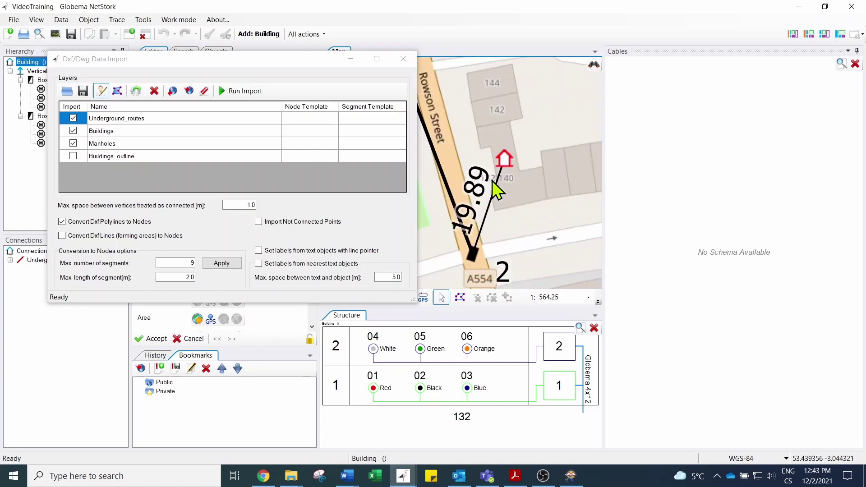
click(504, 157)
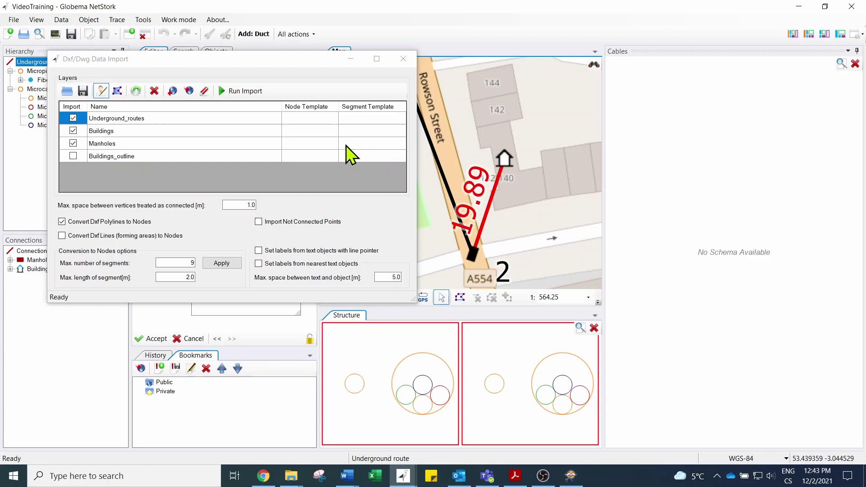
click(368, 118)
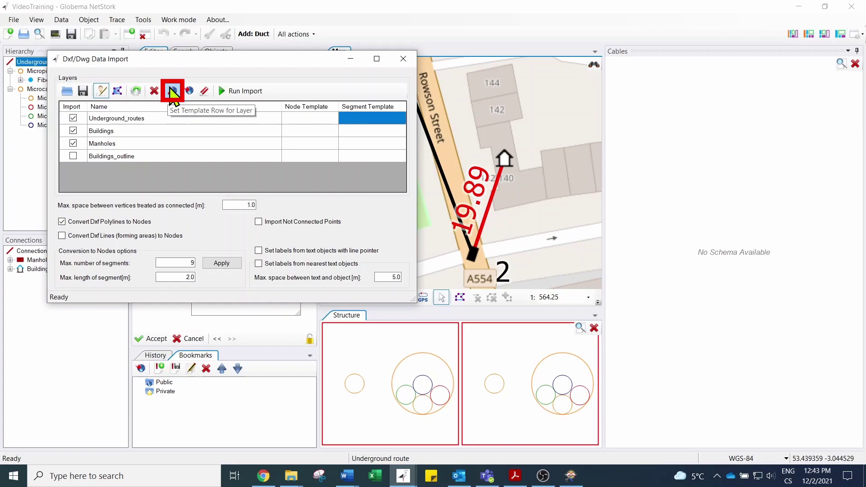
click(173, 93)
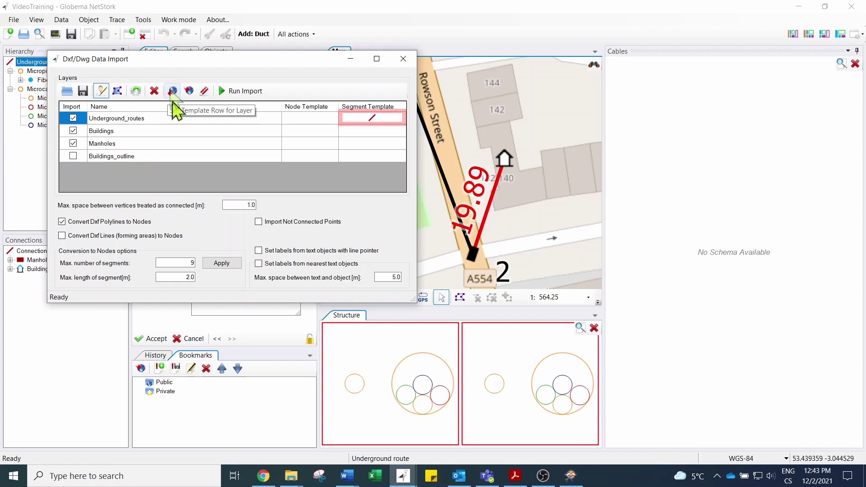
Step: Assign the existing building beside Rowson Street as the node template for the Buildings layer
click(505, 159)
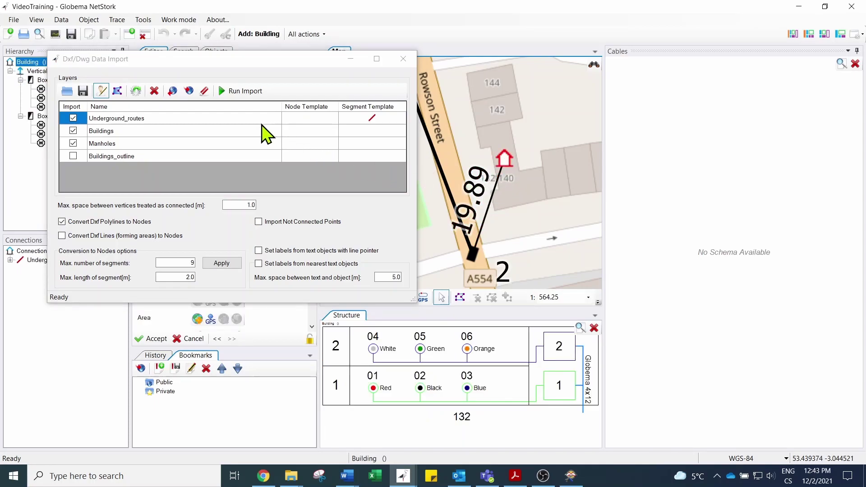
click(300, 131)
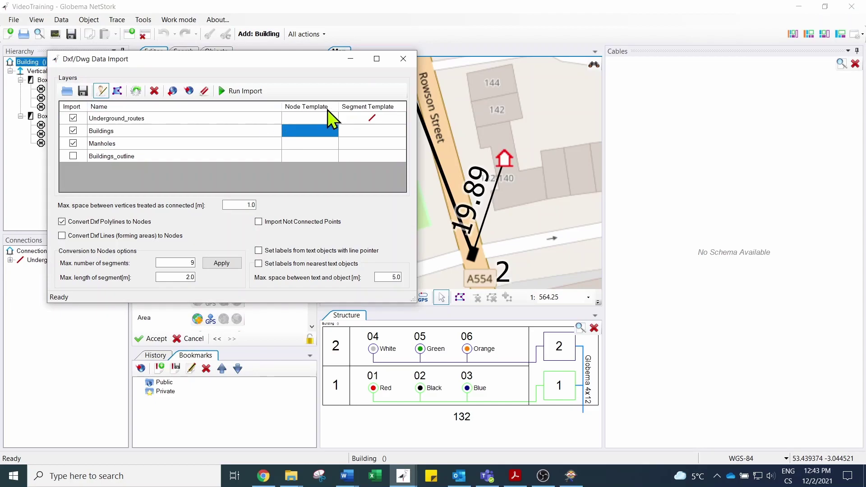
click(173, 92)
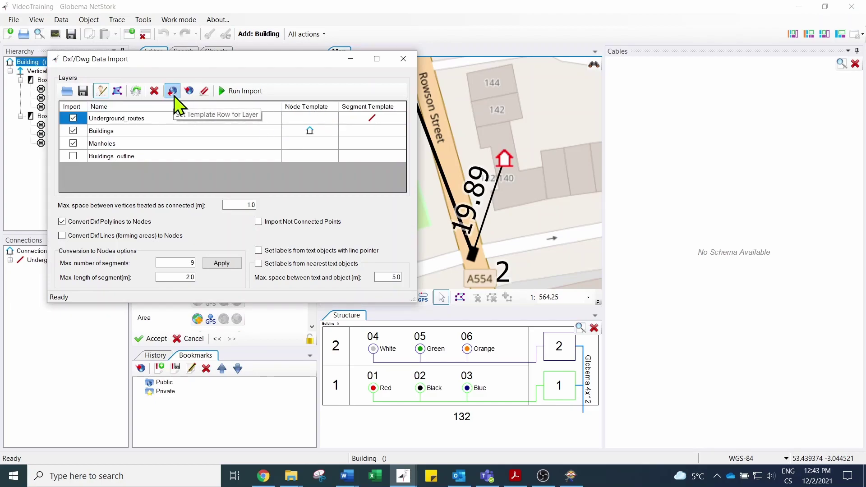
Step: Assign Manhole 2 as the node template for the Manholes layer
click(471, 257)
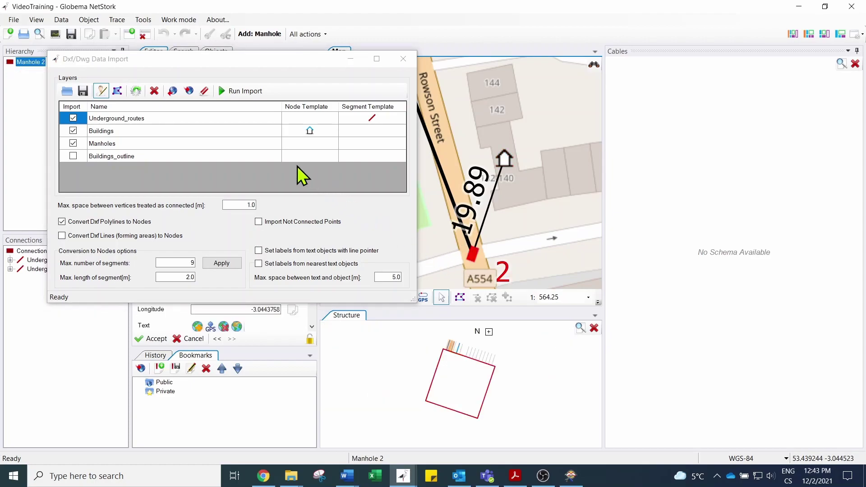
click(310, 143)
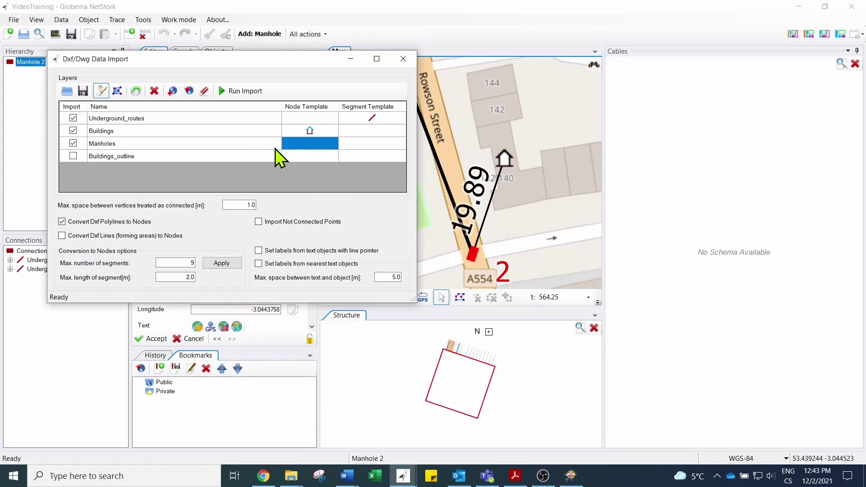
click(172, 92)
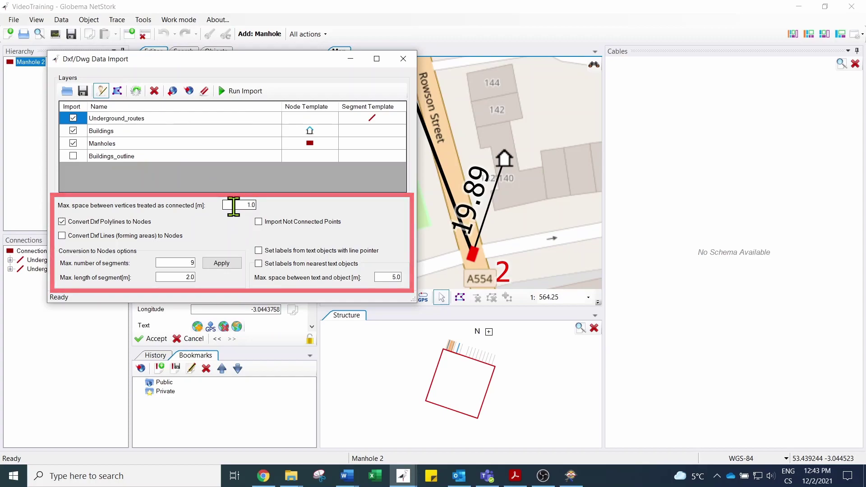
Step: Set the maximum space between vertices treated as connected to 0.01 m and bring the drawing's routes into view
drag(232, 205, 280, 205)
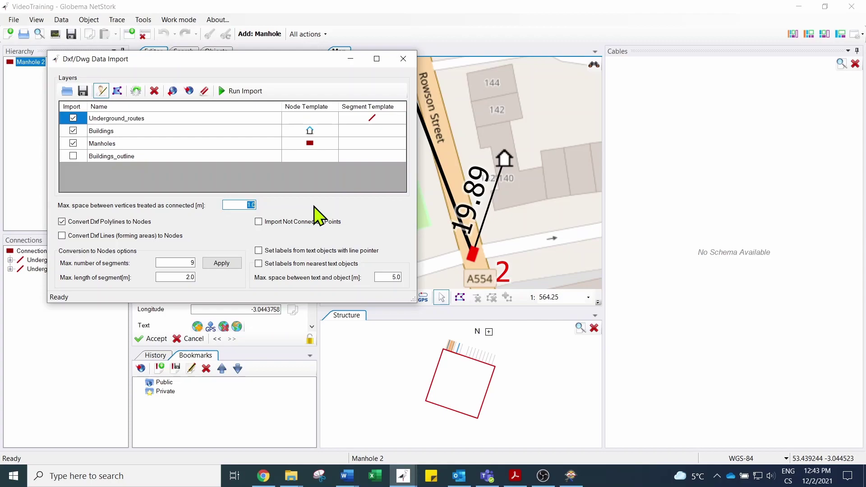
text(0)
scroll(462, 161, down, 2)
click(505, 127)
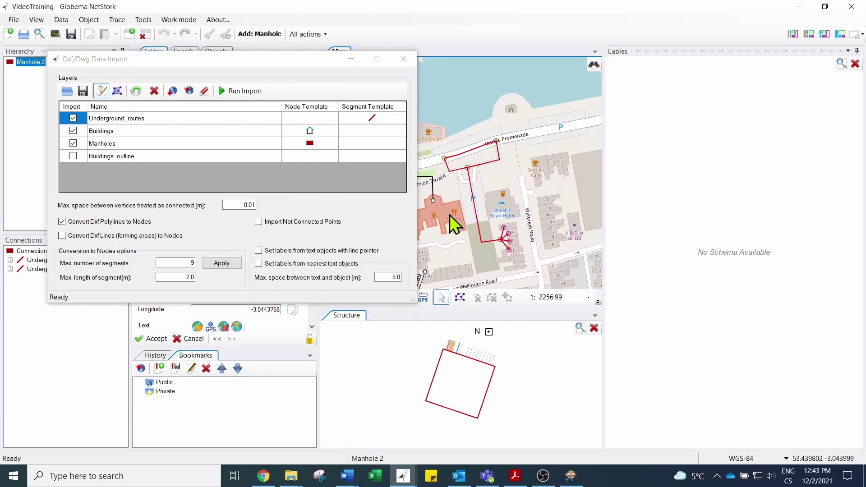
Step: Run the import of the Underground_routes, Buildings and Manholes layers with the assigned templates and close the Dxf/Dwg import window
drag(518, 168, 572, 140)
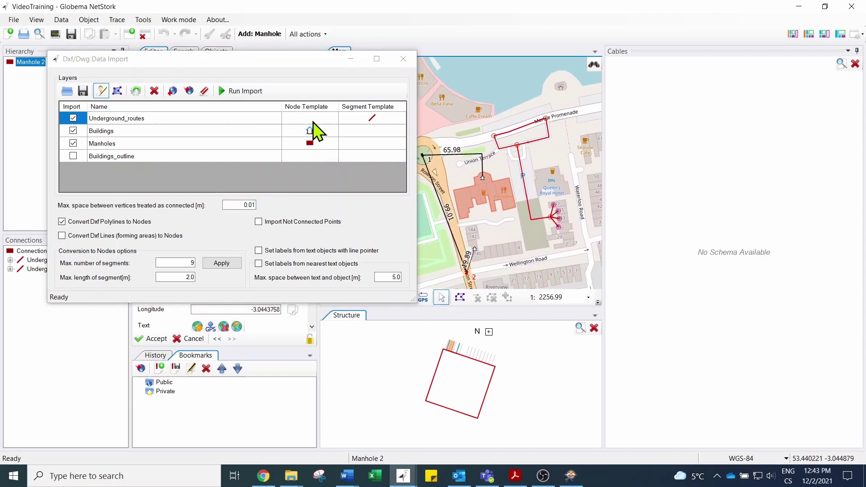
click(246, 92)
click(247, 93)
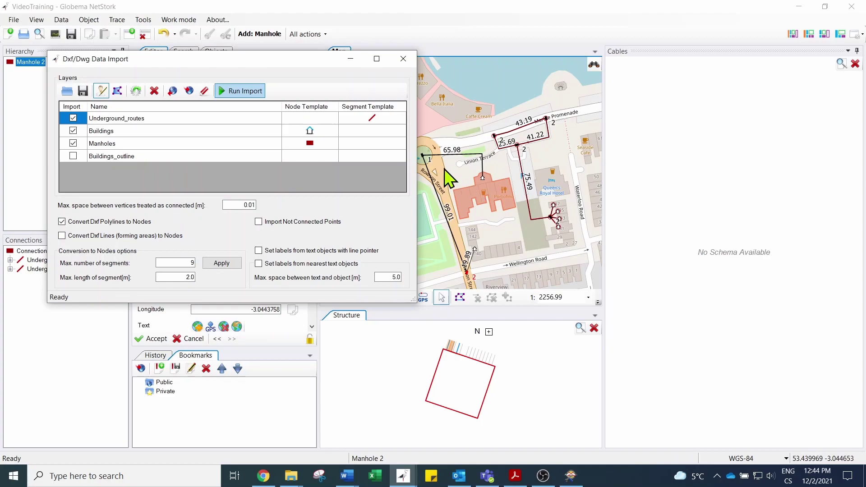
click(403, 59)
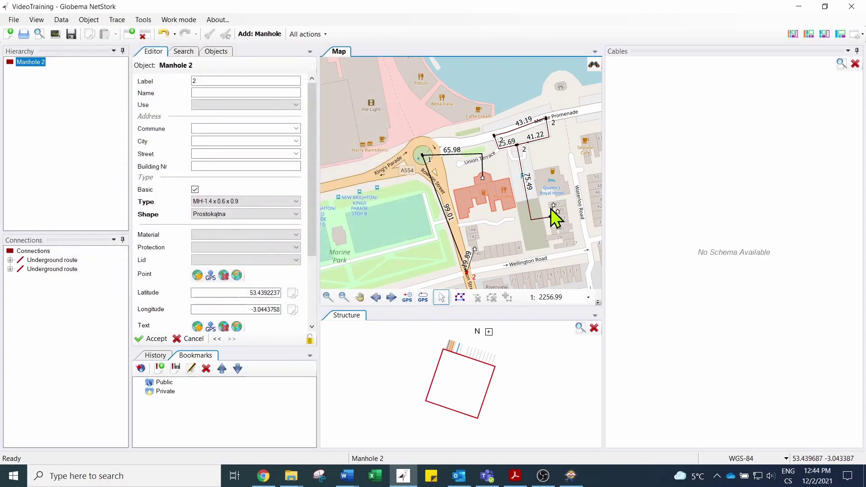
Step: Compare the attributes and structure of the imported buildings at house numbers 31 to 35 with the template building beside Rowson Street
scroll(562, 228, up, 3)
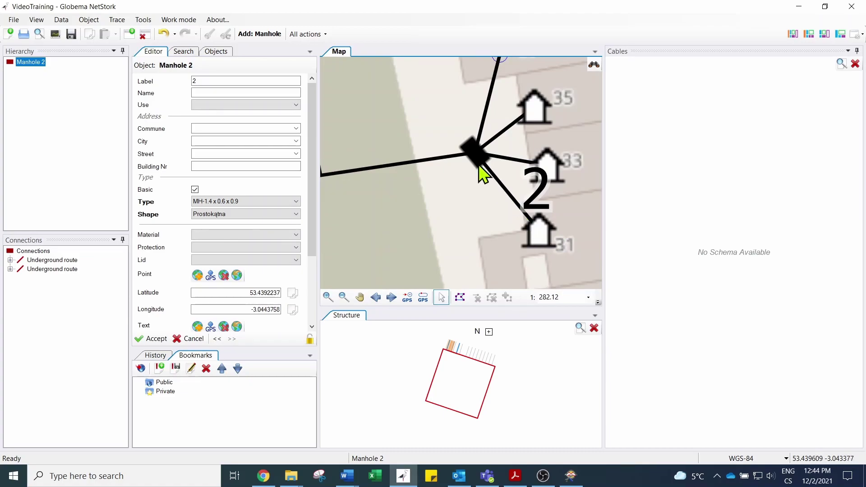
click(543, 236)
scroll(537, 155, down, 1)
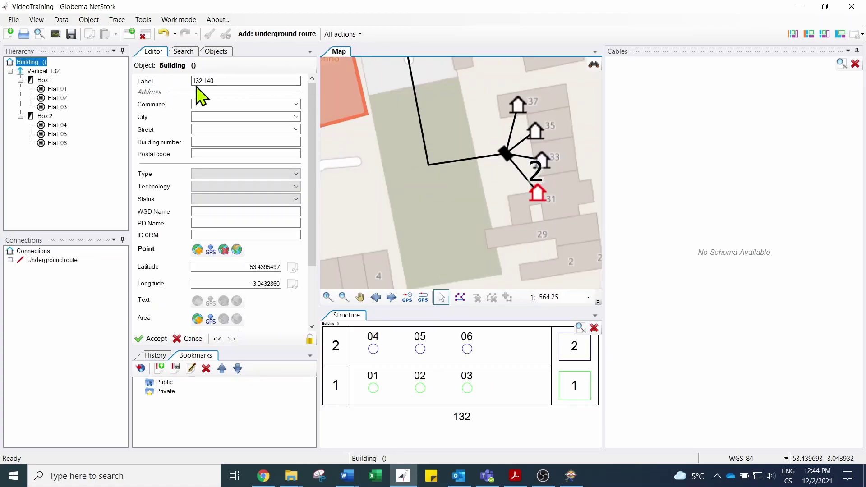
drag(413, 237, 571, 193)
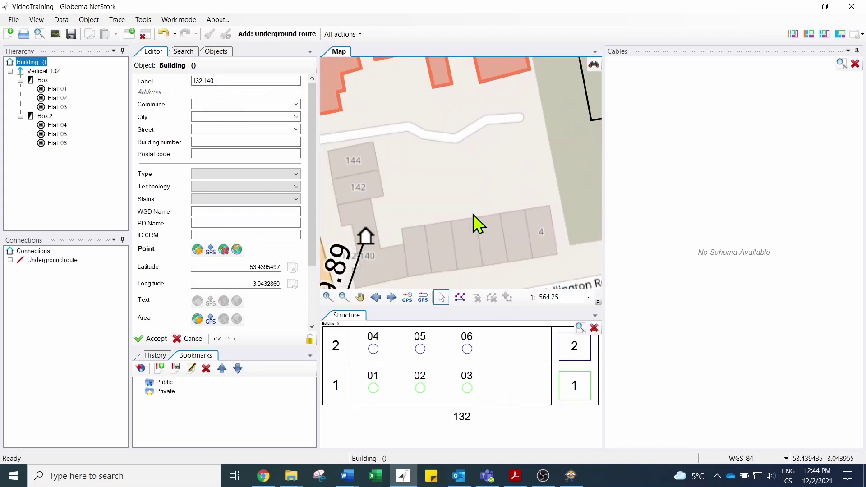
click(367, 237)
drag(556, 200, 383, 277)
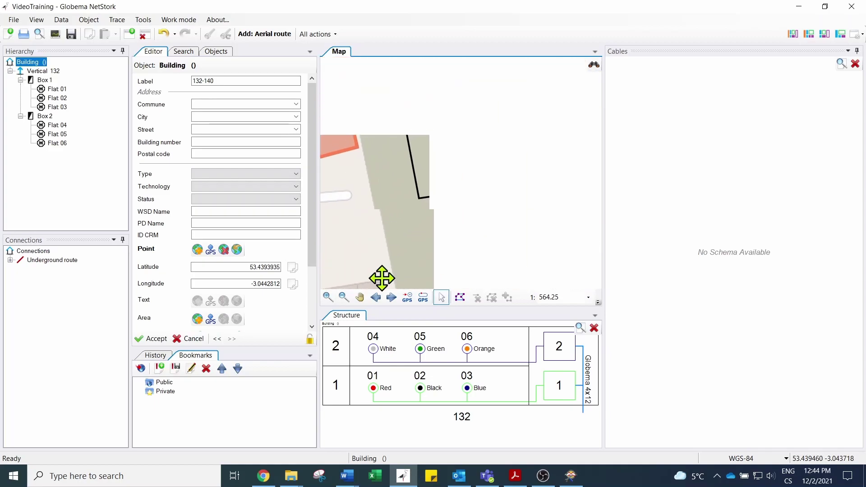
click(529, 232)
click(530, 199)
click(525, 170)
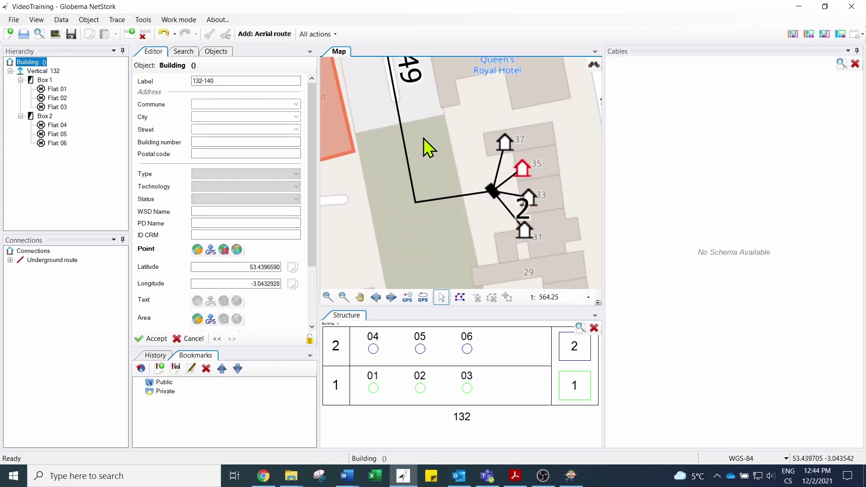
Step: Compare the imported manhole serving houses 31 to 37 with the template manhole at the Rowson Street and Wellington Road junction
click(497, 191)
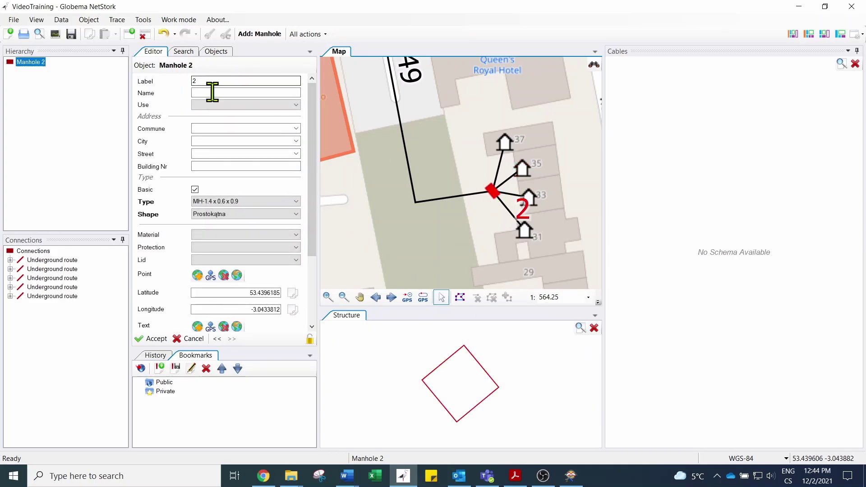
drag(385, 260, 523, 167)
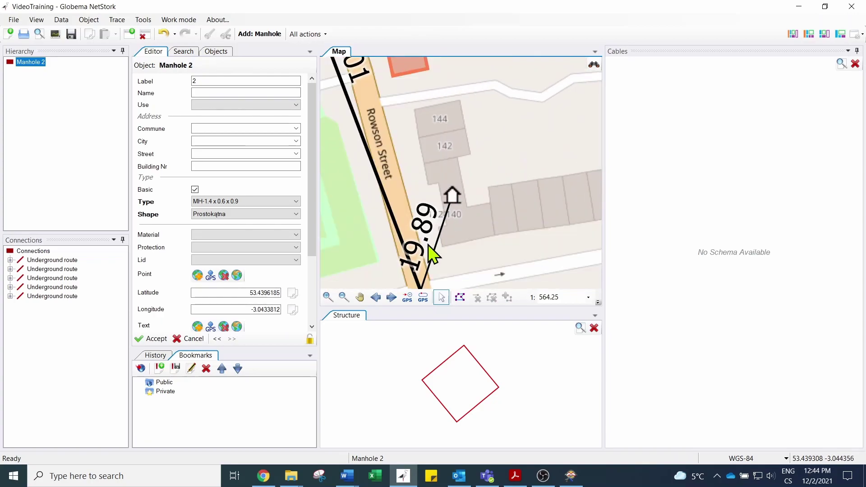
drag(433, 251, 458, 199)
click(446, 216)
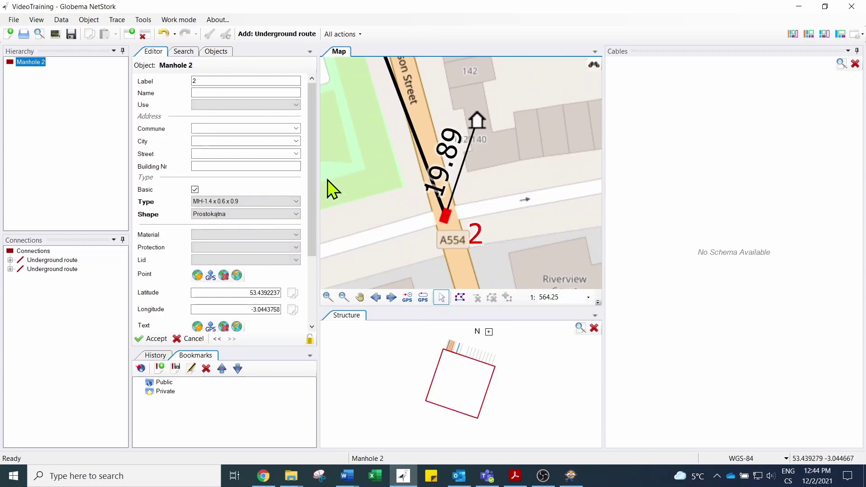
scroll(377, 217, down, 1)
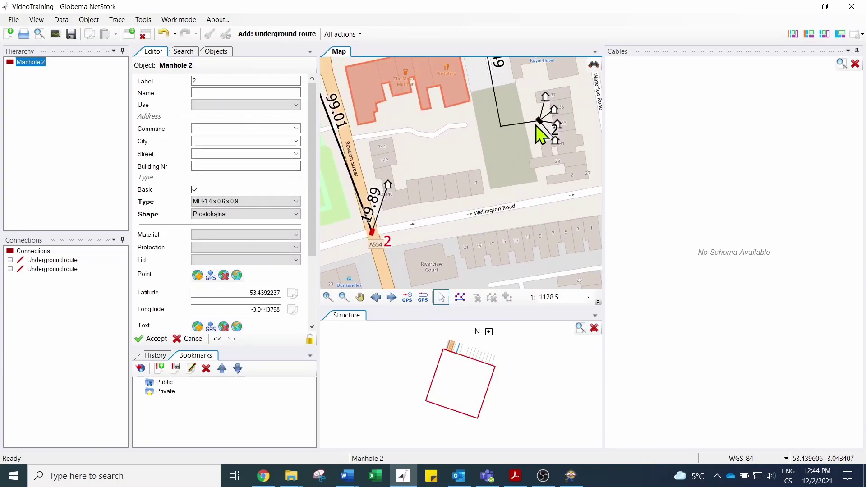
click(540, 121)
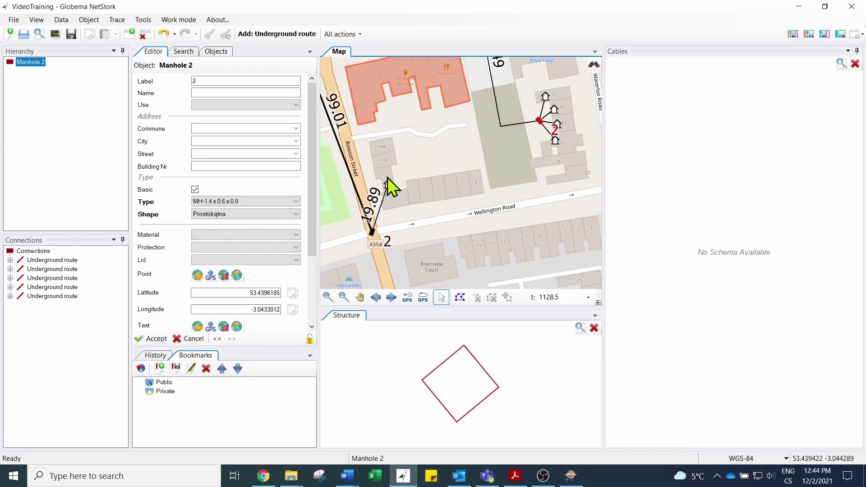
Step: Examine the attributes of the two imported manholes along Marine Promenade
drag(430, 159, 441, 244)
drag(514, 86, 497, 158)
scroll(497, 158, up, 1)
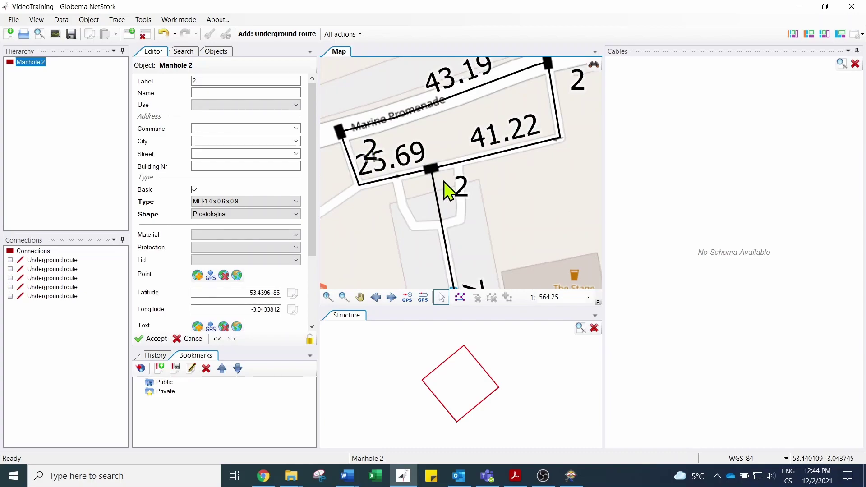
click(548, 67)
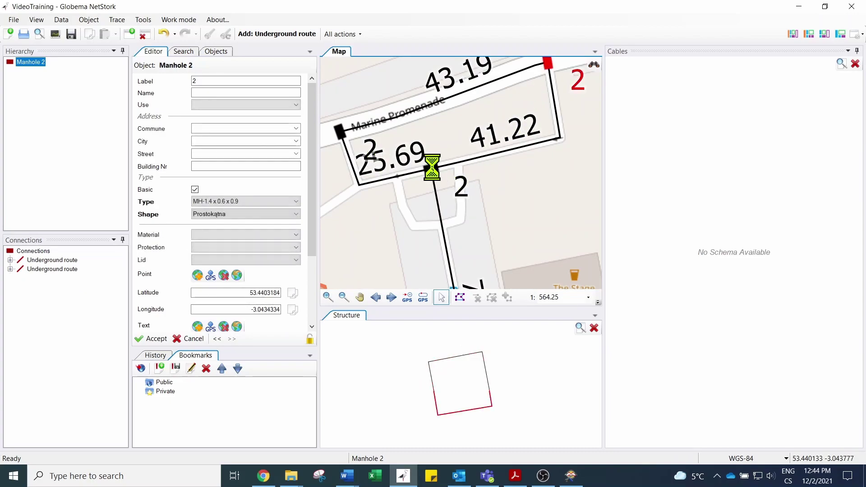
click(340, 132)
scroll(510, 196, down, 1)
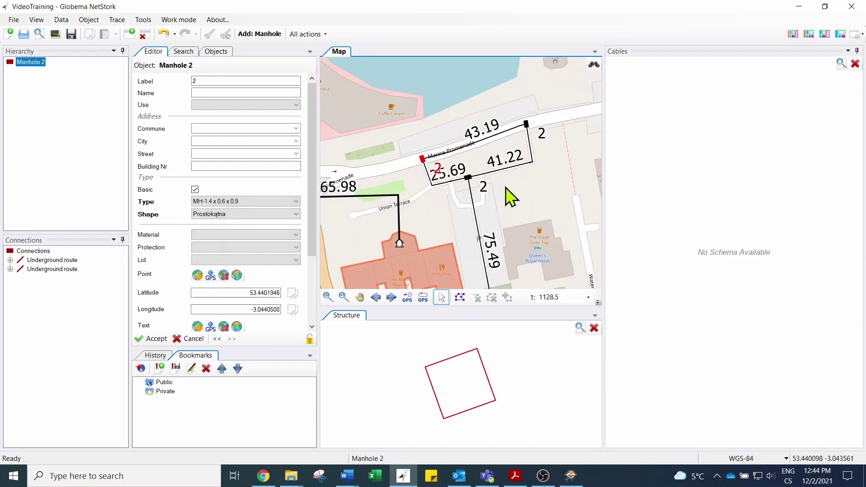